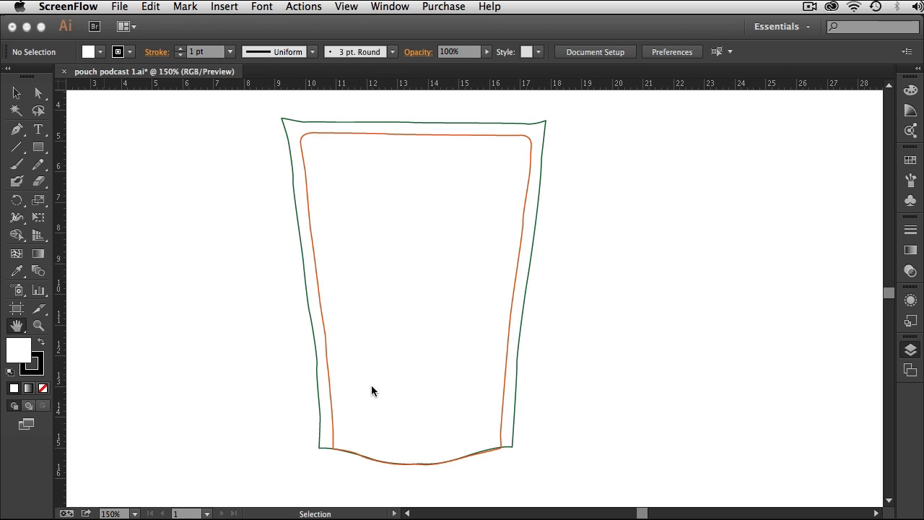
Toggle Layer 3's visibility to examine the inner pouch outline against the outer one, leaving the layer shown.
left_click(910, 350)
left_click(732, 302)
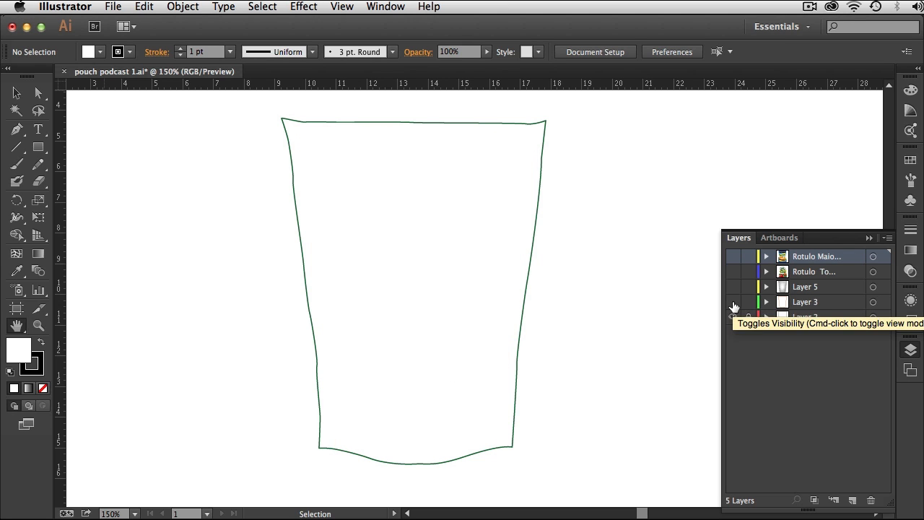
left_click(732, 301)
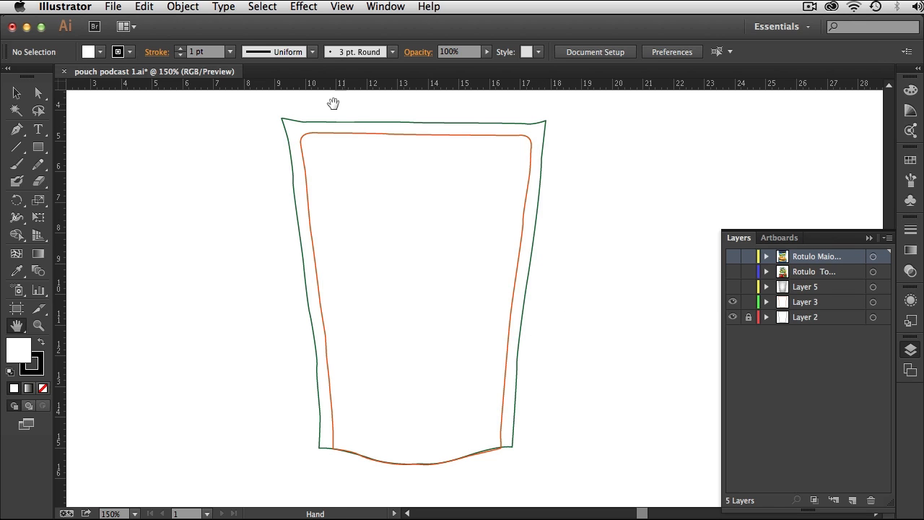
left_click(733, 301)
left_click(733, 301)
Fill the inner orange pouch outline with a light gray swatch.
key("v")
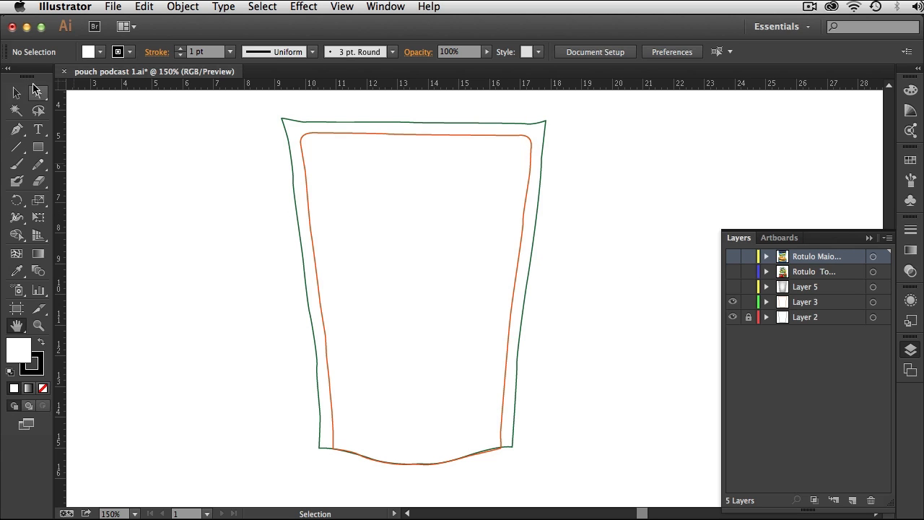
left_click(462, 134)
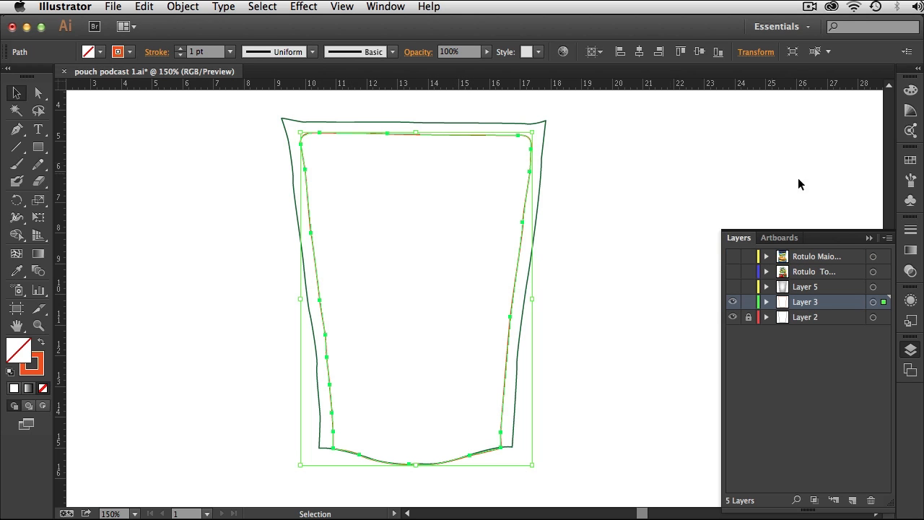
left_click(910, 159)
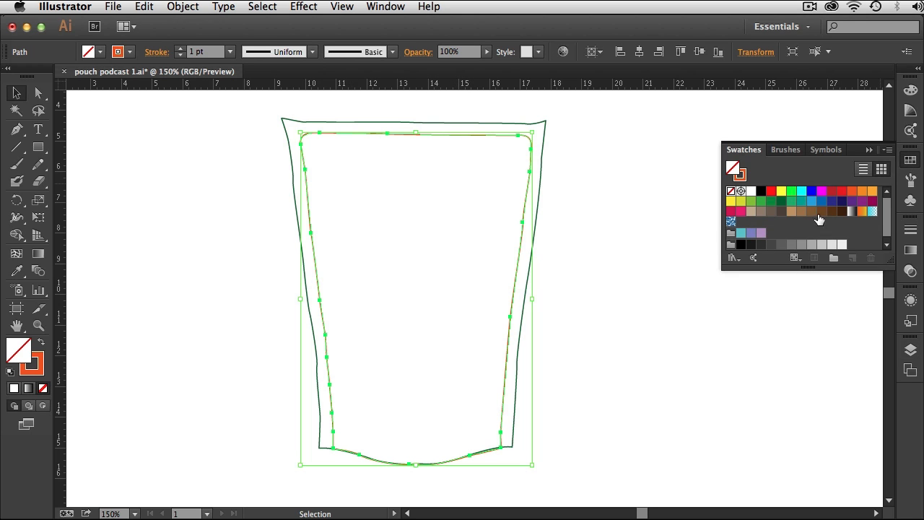
left_click(812, 245)
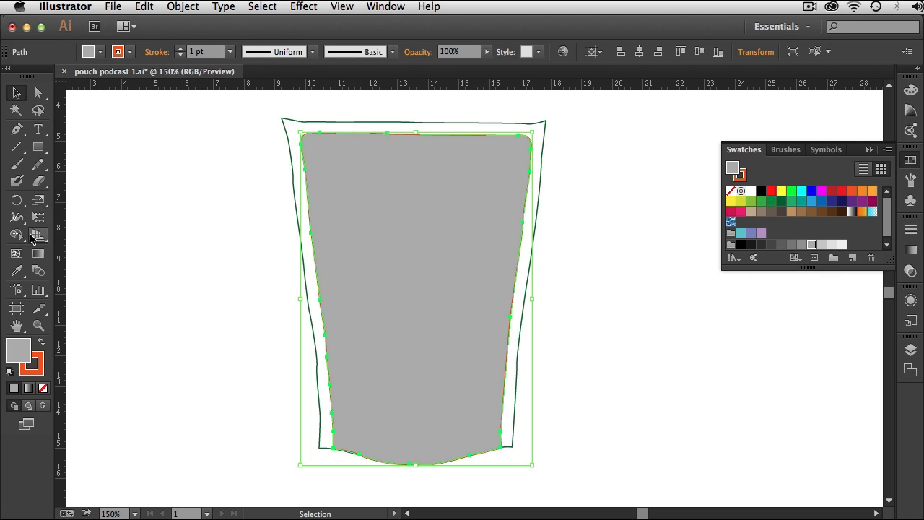
Add a gradient mesh point at the center of the gray pouch shape and color it white.
left_click(16, 252)
left_click(410, 292)
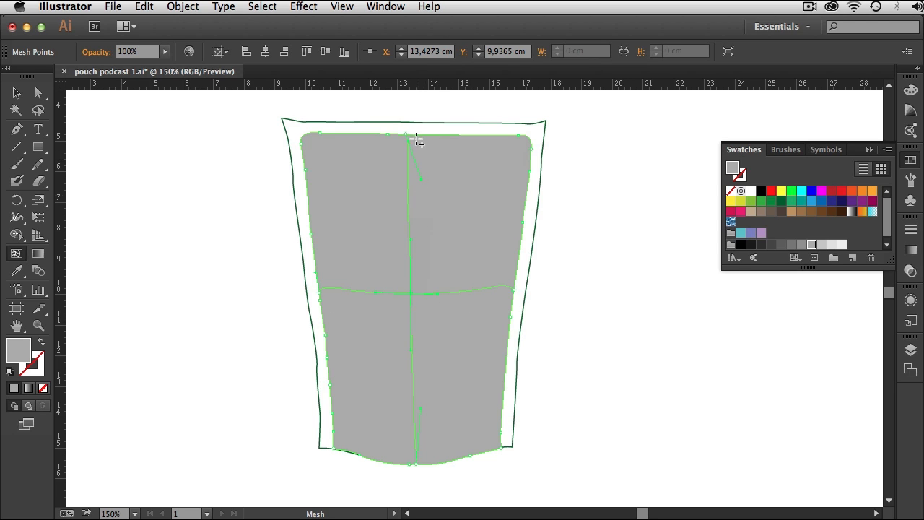
key("a")
left_click(144, 172)
left_click(409, 295)
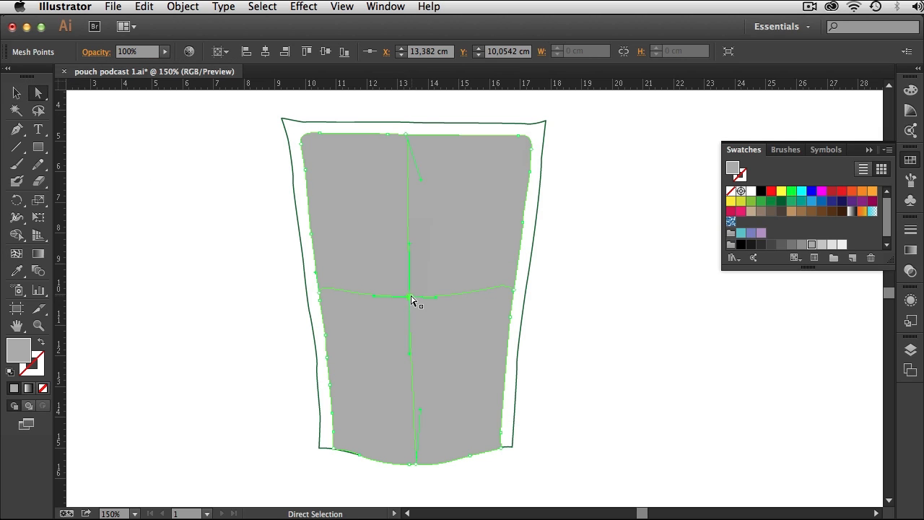
left_click(751, 191)
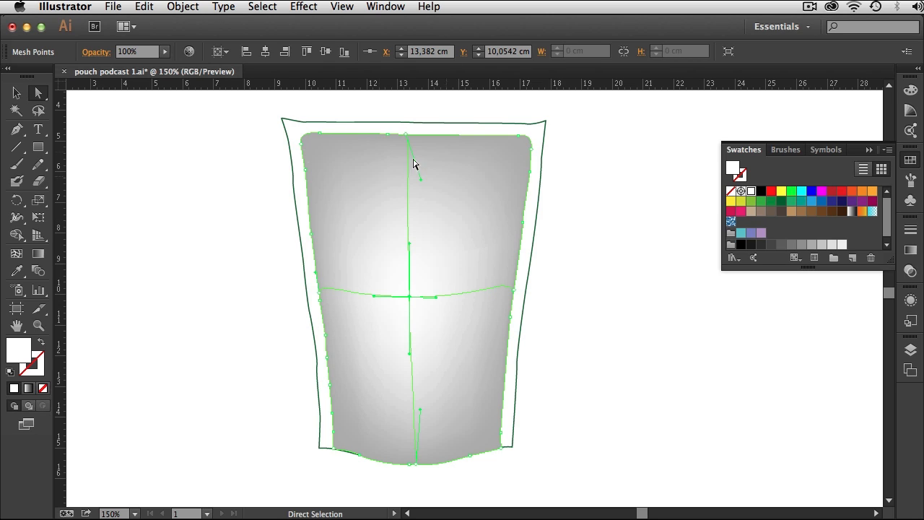
Lasso the mesh points around the inner pouch shape's perimeter, adding each side to the selection.
left_click(40, 111)
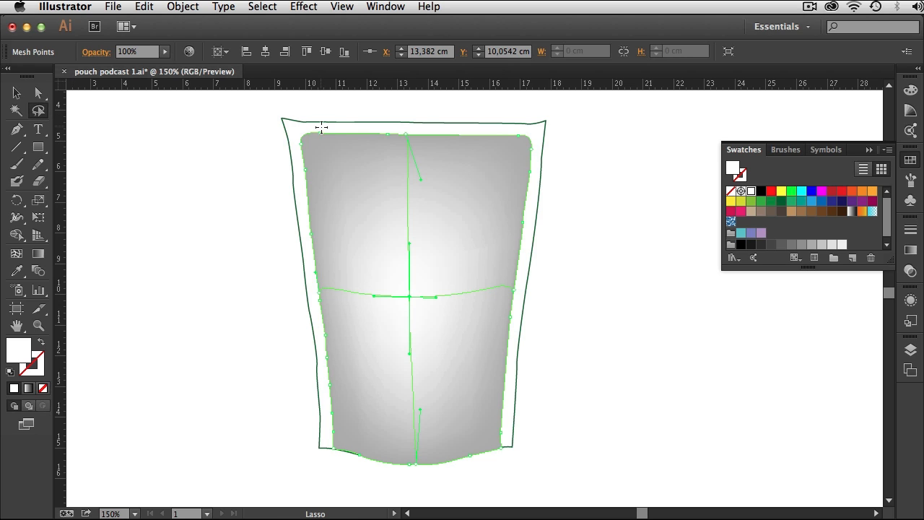
left_click_drag(329, 129, 330, 130)
mouse_move(320, 175)
left_mouse_down()
mouse_move(308, 156)
mouse_move(301, 205)
mouse_move(326, 256)
left_mouse_up()
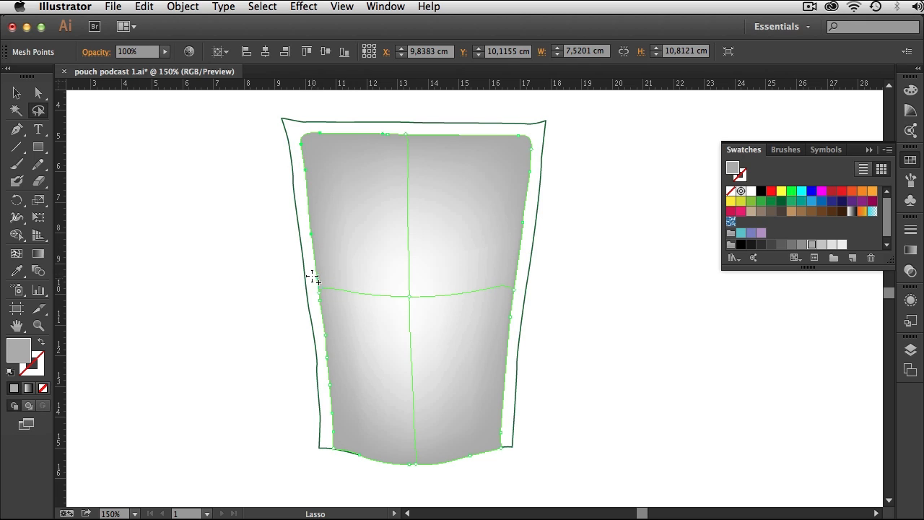
mouse_move(322, 319)
left_mouse_down()
mouse_move(333, 279)
mouse_move(310, 280)
left_mouse_up()
mouse_move(324, 337)
left_mouse_down()
mouse_move(327, 377)
mouse_move(326, 328)
left_mouse_up()
left_click_drag(351, 451, 357, 461)
left_click_drag(458, 462, 497, 427)
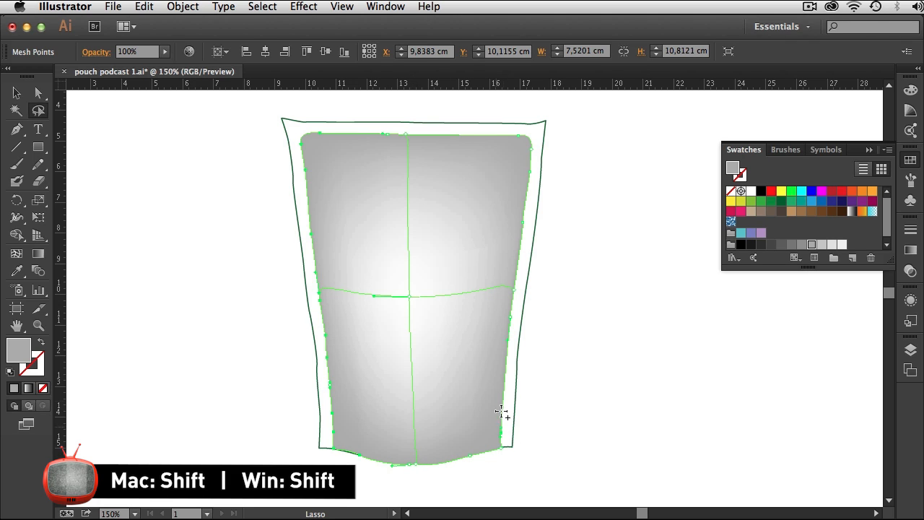
left_click_drag(511, 302, 510, 281)
left_click_drag(518, 221, 517, 217)
mouse_move(527, 173)
left_mouse_down()
mouse_move(533, 148)
mouse_move(509, 144)
left_mouse_up()
left_click_drag(386, 145, 394, 138)
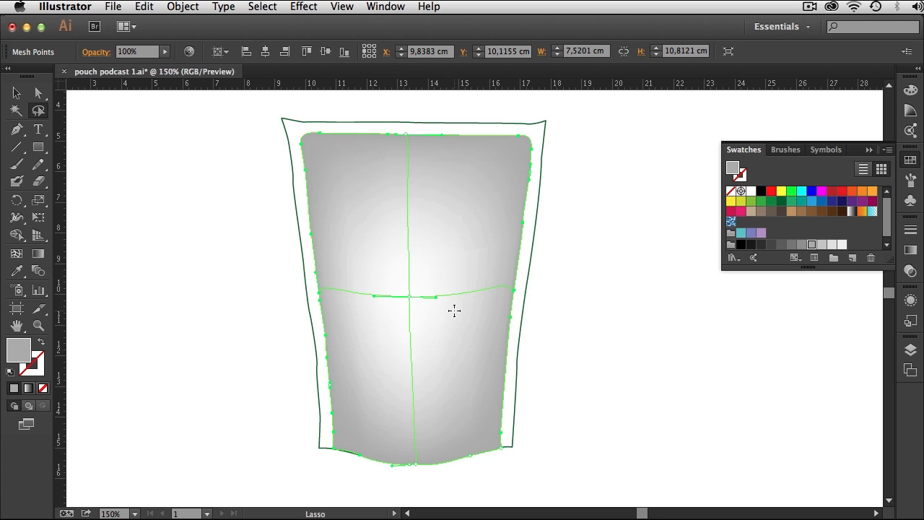
Recolor the selected edge mesh points to a darker neutral gray and deselect the shape.
key("super")
double_click(21, 354)
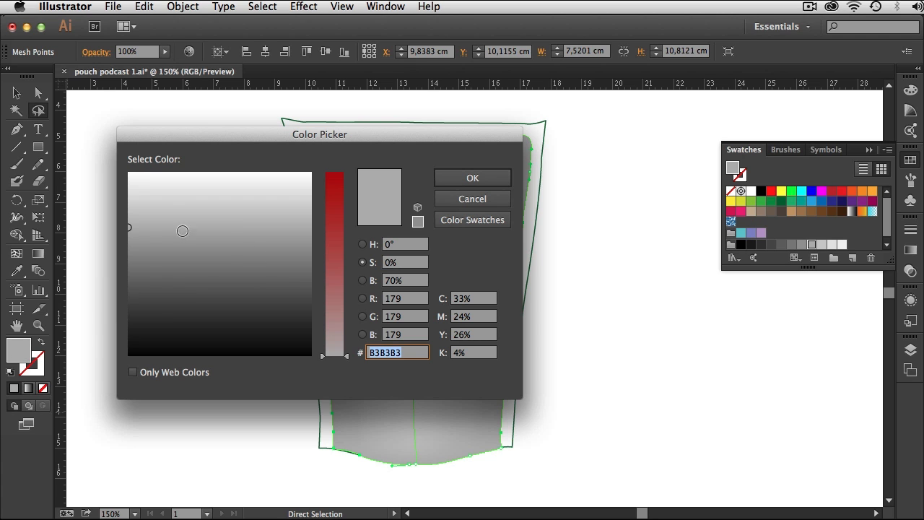
left_click(132, 258)
left_click(488, 185)
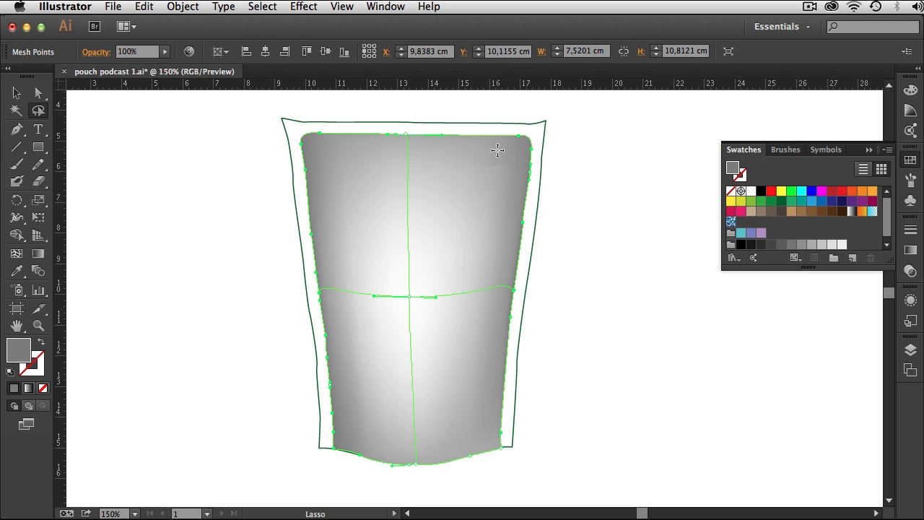
key("a")
key("v")
left_click(577, 210)
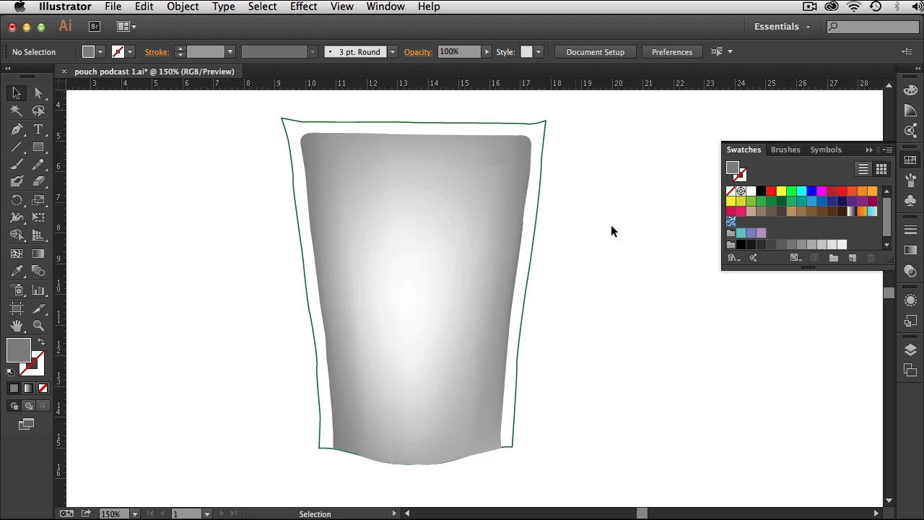
Unlock Layer 2 and fill the outer green pouch outline with a medium gray swatch.
left_click(911, 352)
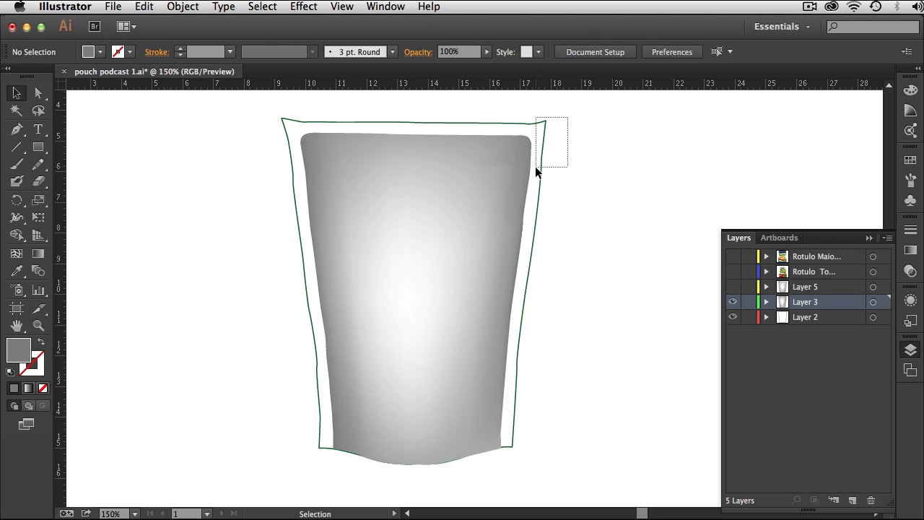
left_click_drag(535, 166, 535, 167)
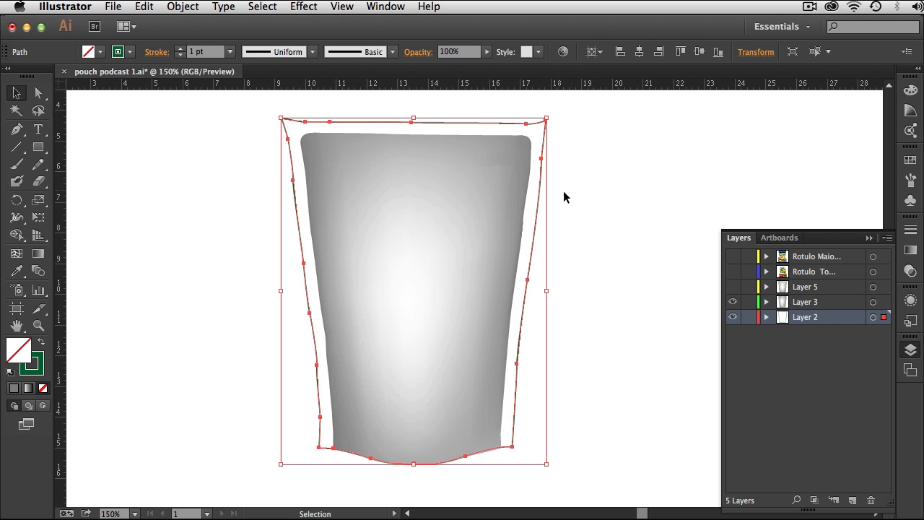
left_click(910, 156)
left_click(802, 245)
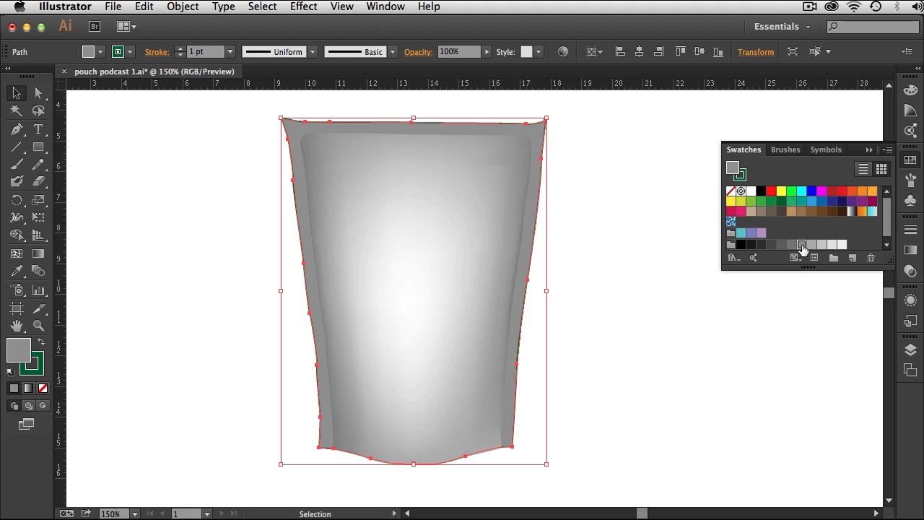
Add gradient mesh points along the outer shape's side edges, coloring the lower-left one white and the upper-right one dark gray.
left_click(17, 253)
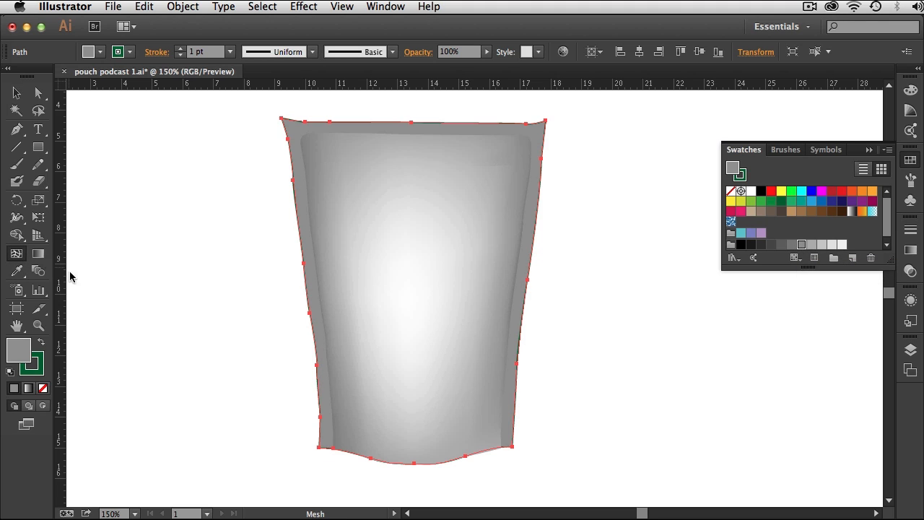
left_click(318, 369)
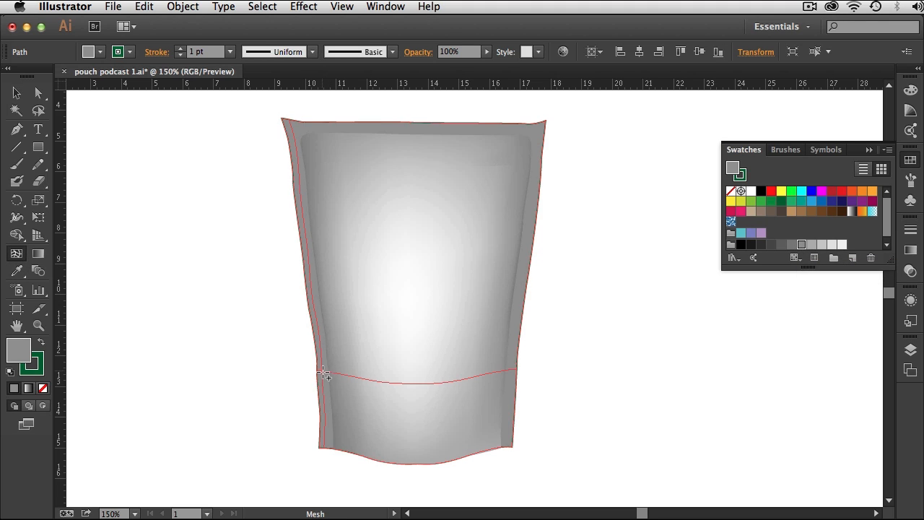
left_click(751, 191)
left_click(530, 226)
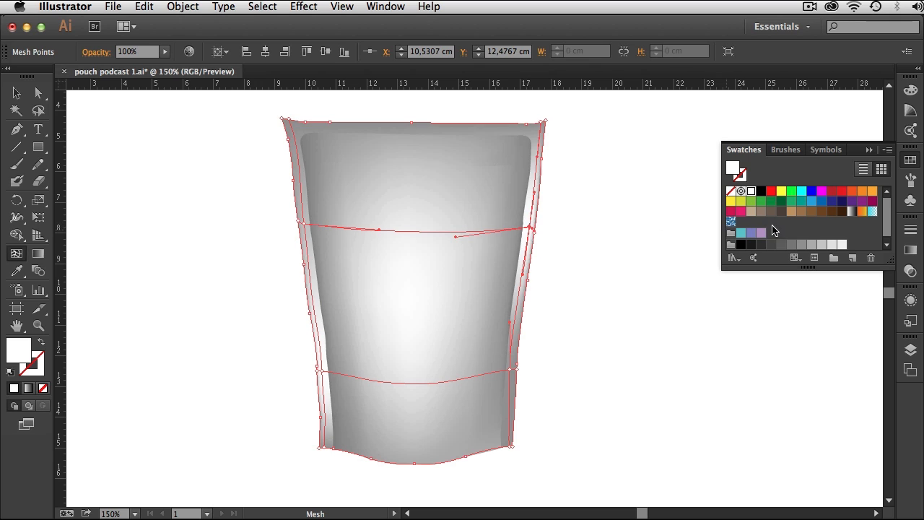
left_click(791, 244)
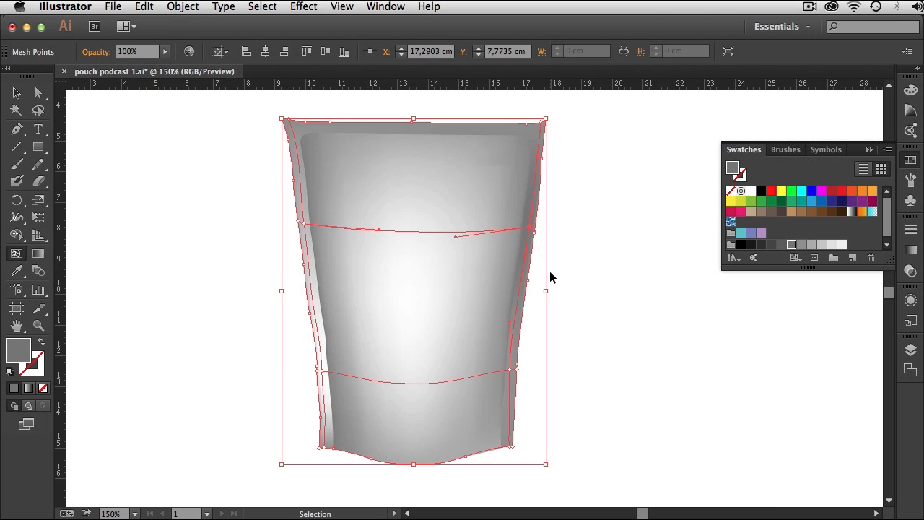
Switch to Photoshop and hide layer 1 to reveal the red base pouch.
key("super+Tab")
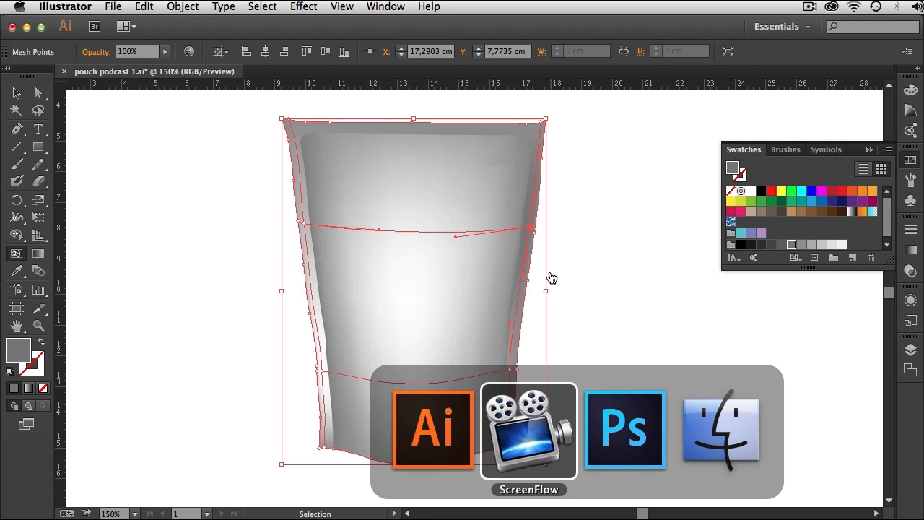
left_click(625, 432)
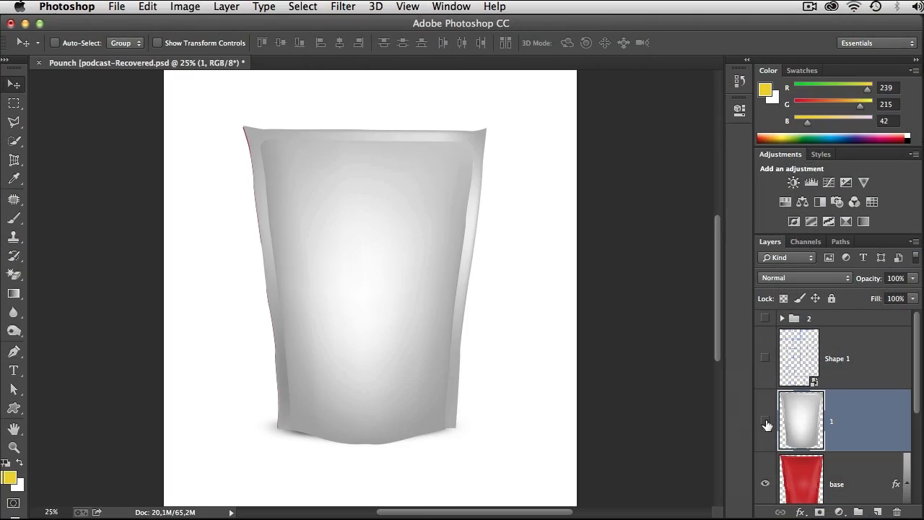
left_click(766, 422)
scroll(911, 372, "down", 1)
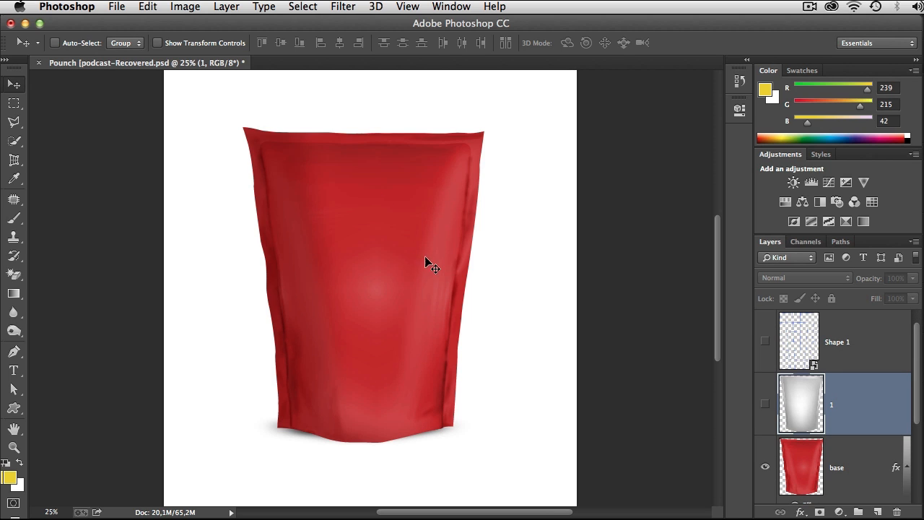
scroll(917, 355, "up", 1)
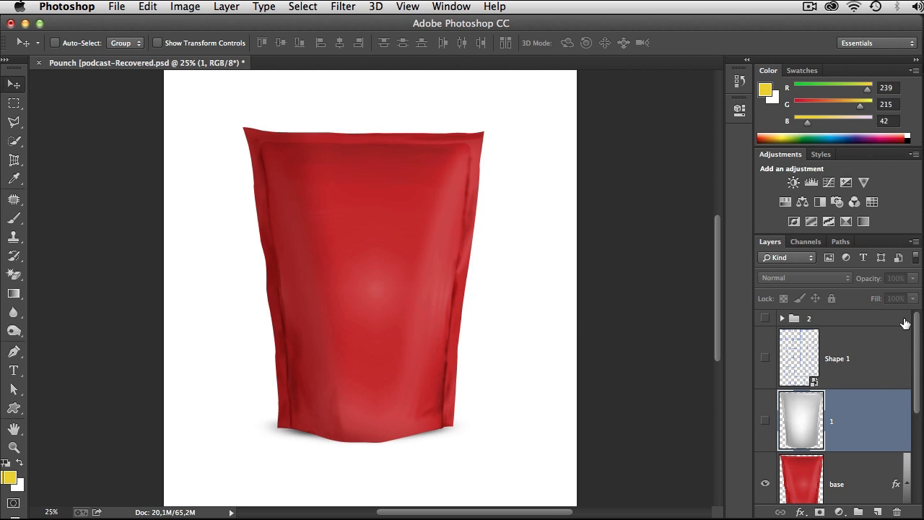
Show layer group 2 and expand it to review its highlight and shading layers, leaving it collapsed.
left_click(765, 318)
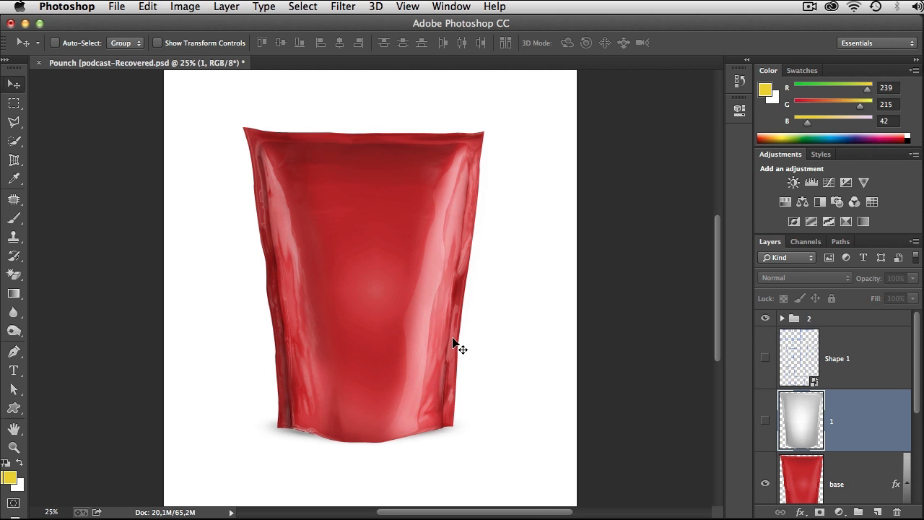
left_click(781, 318)
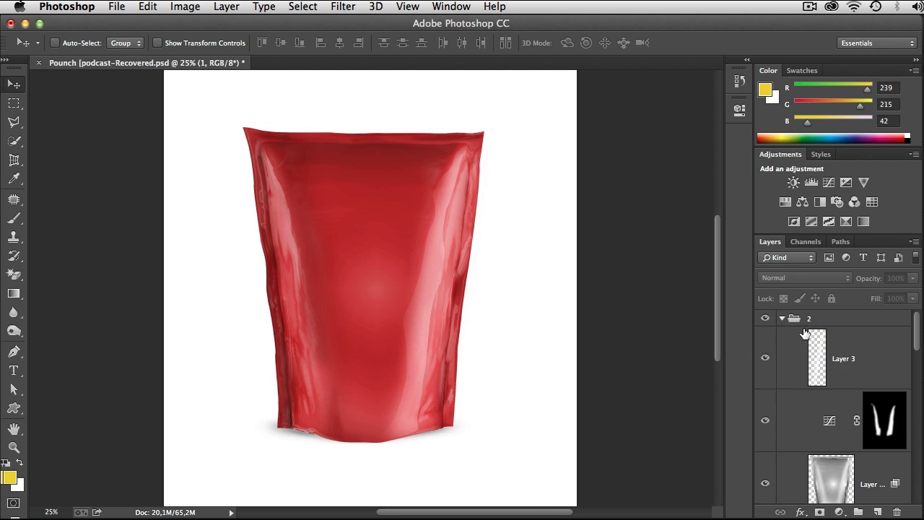
scroll(918, 347, "down", 2)
scroll(915, 330, "up", 2)
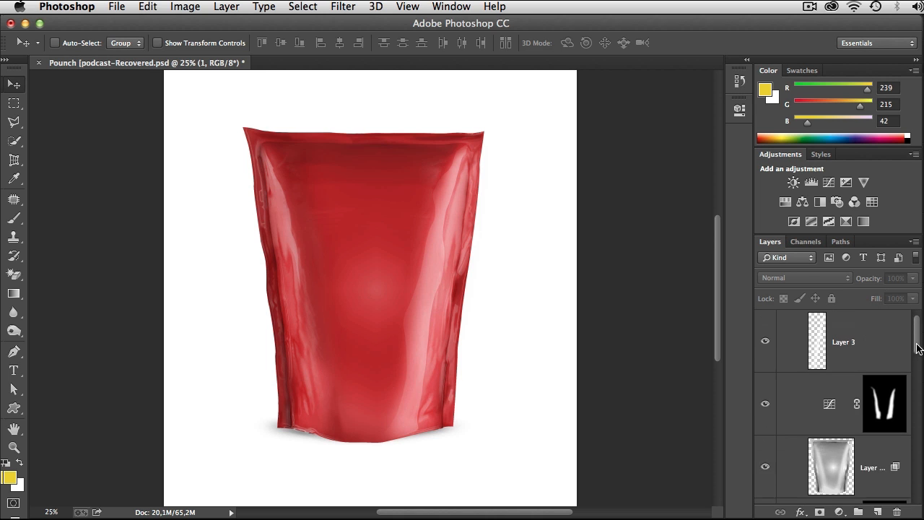
left_click(782, 318)
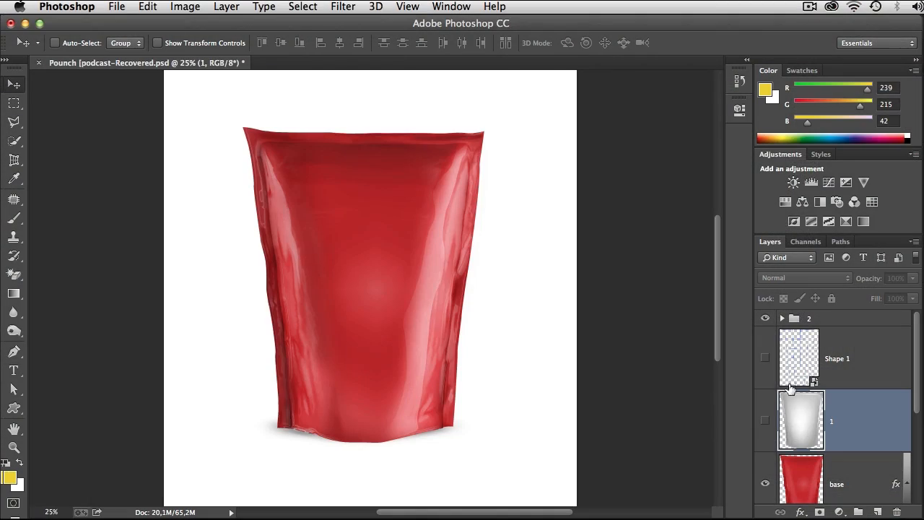
Show the Shape 1 grid layer and open its smart object contents for editing.
left_click(767, 359)
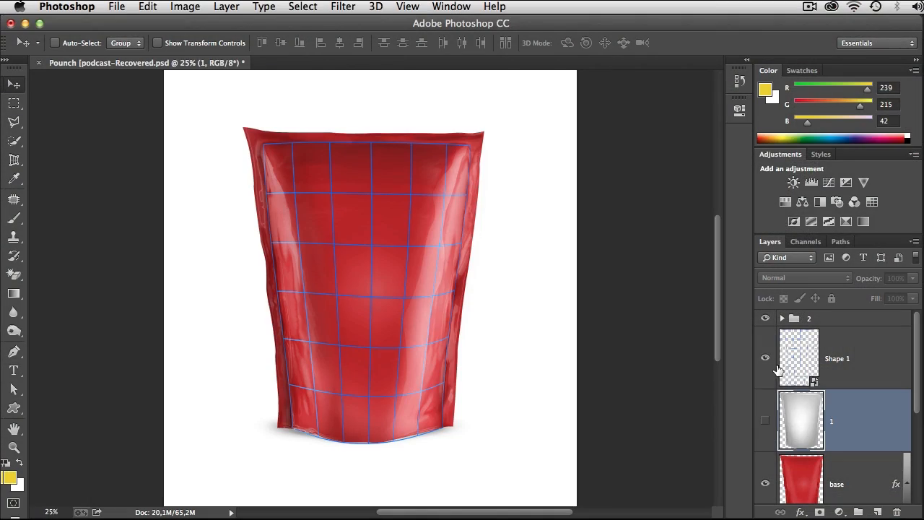
double_click(814, 382)
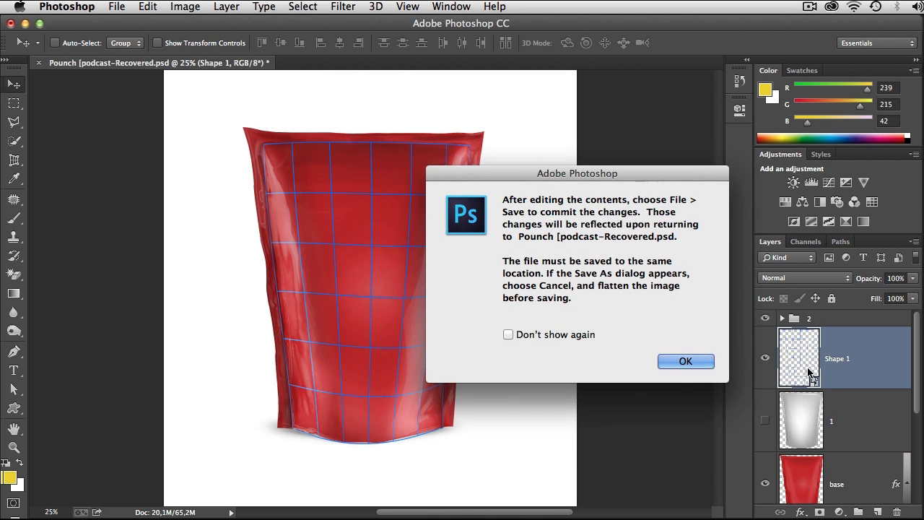
left_click(683, 363)
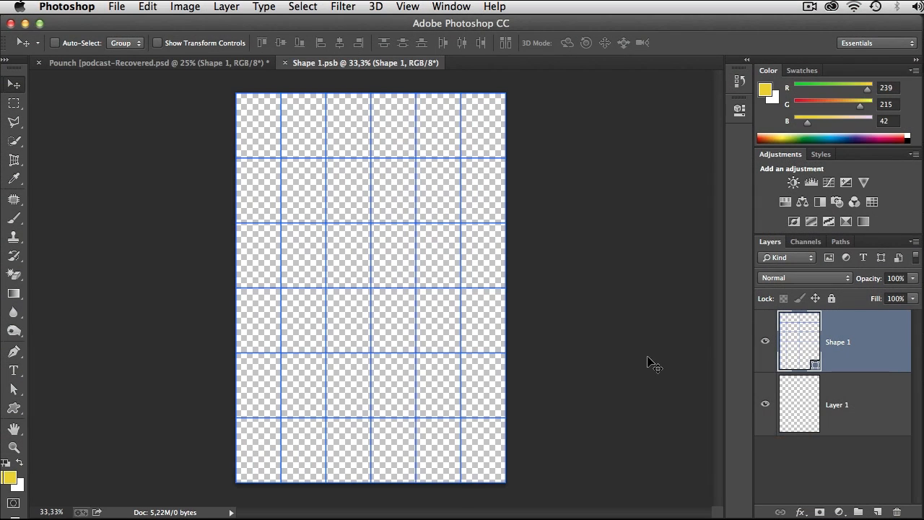
Switch to Illustrator, show the tomato sauce label layer, and hide Layer 2 and Layer 3.
key("super+Tab")
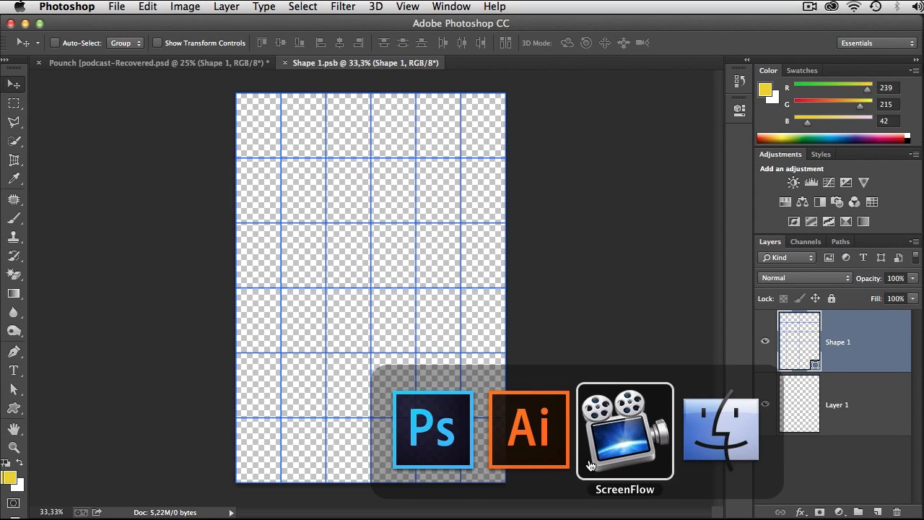
left_click(536, 442)
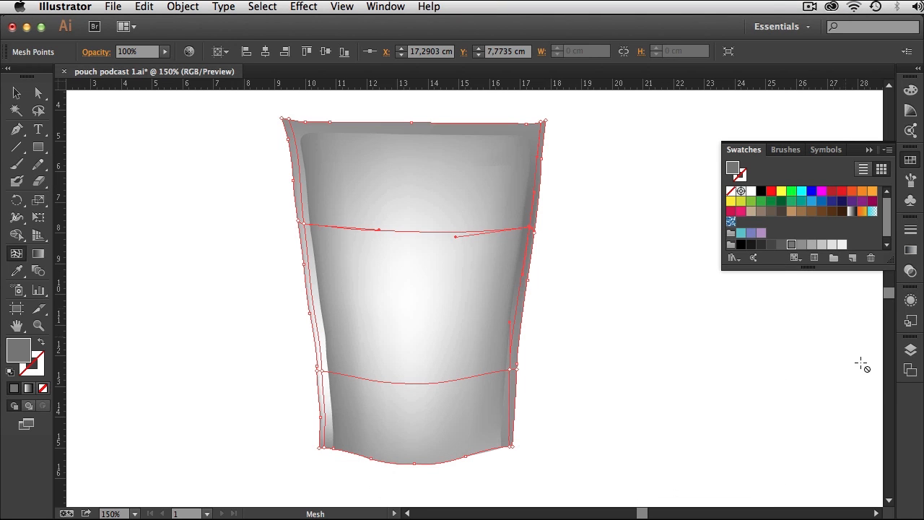
left_click(910, 349)
left_click(732, 271)
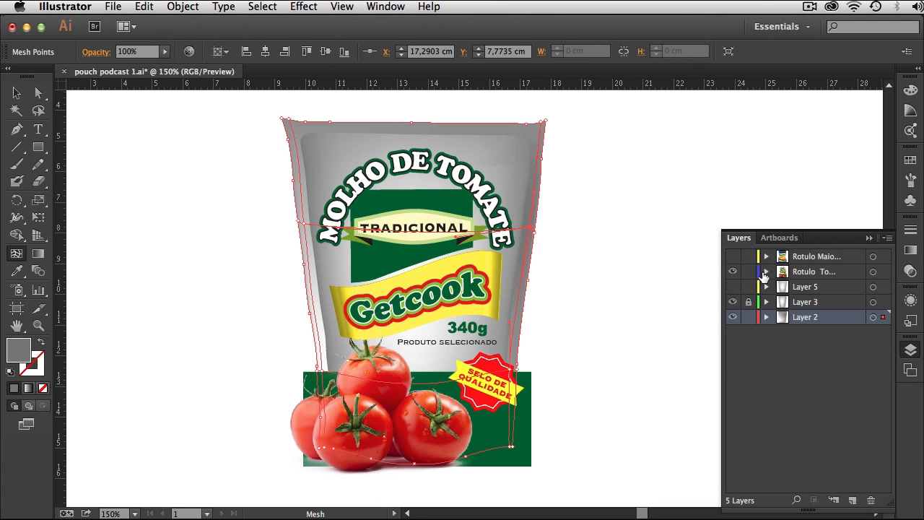
left_click(733, 316)
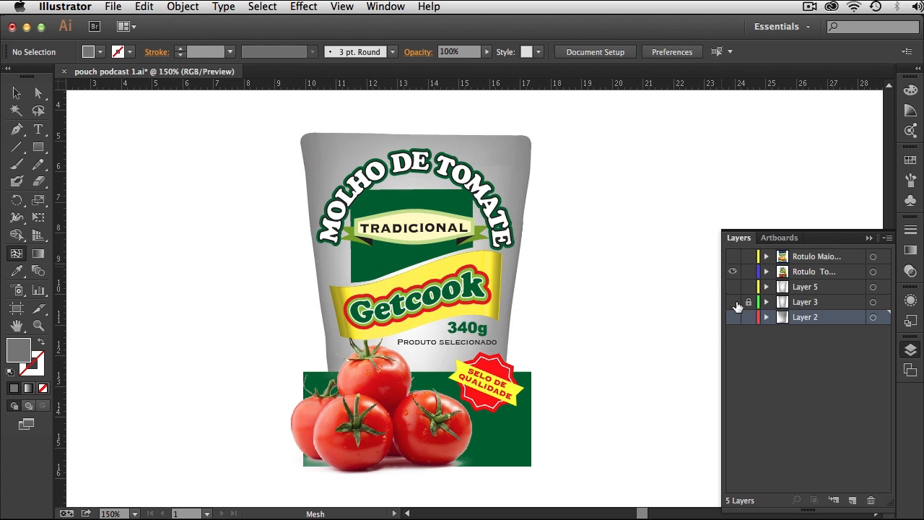
left_click(732, 302)
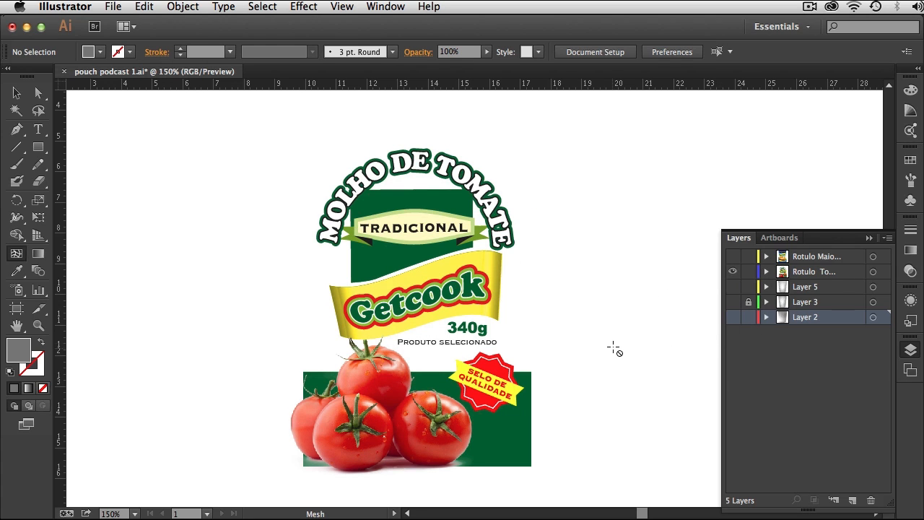
Select all artwork on the tomato sauce label layer and copy it.
left_click(16, 93)
left_click(873, 272)
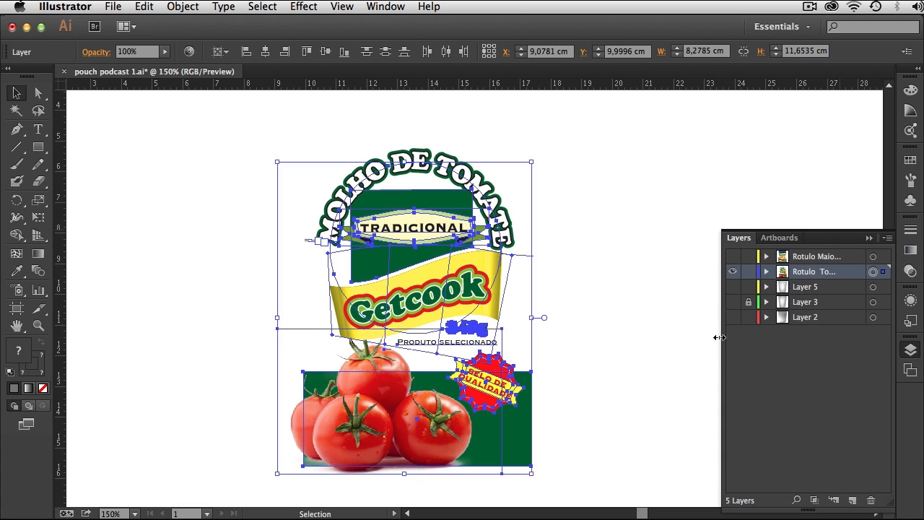
key("super+c")
Switch to Photoshop, paste the tomato label as a Smart Object, and enlarge and reposition it to fill the grid canvas.
key("super+Tab")
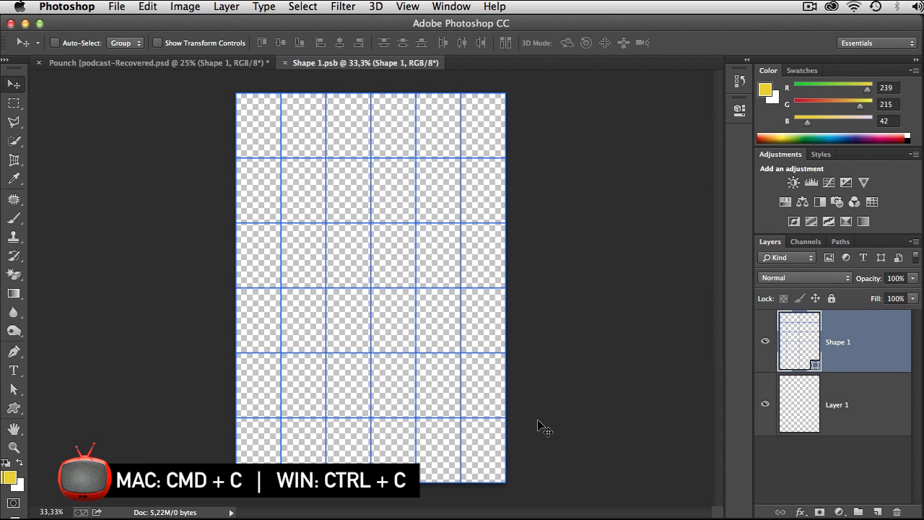
key("super+v")
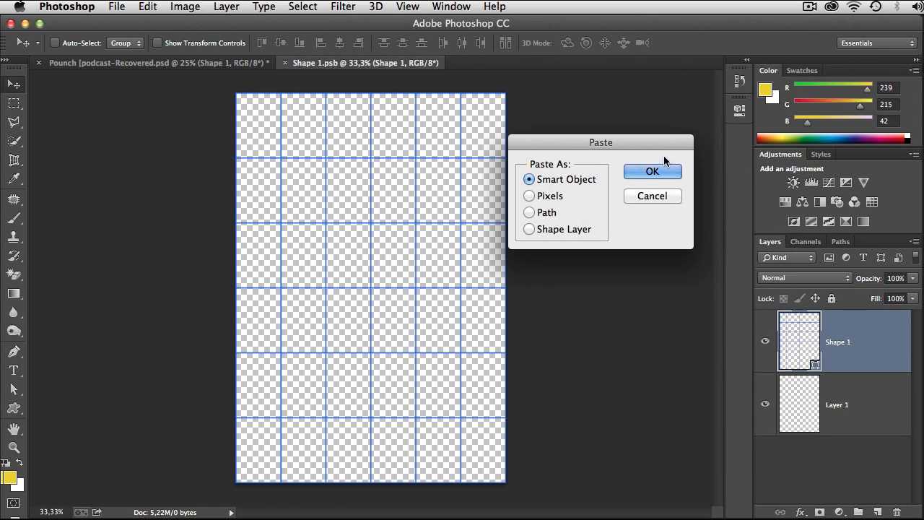
left_click(656, 171)
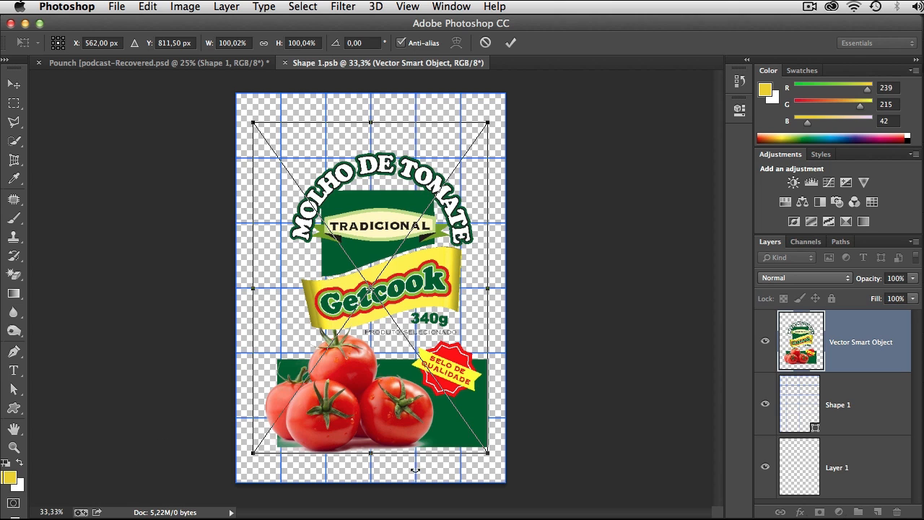
left_click_drag(487, 453, 507, 479)
left_click_drag(252, 120, 196, 74)
left_click_drag(467, 432, 417, 439)
key("Return")
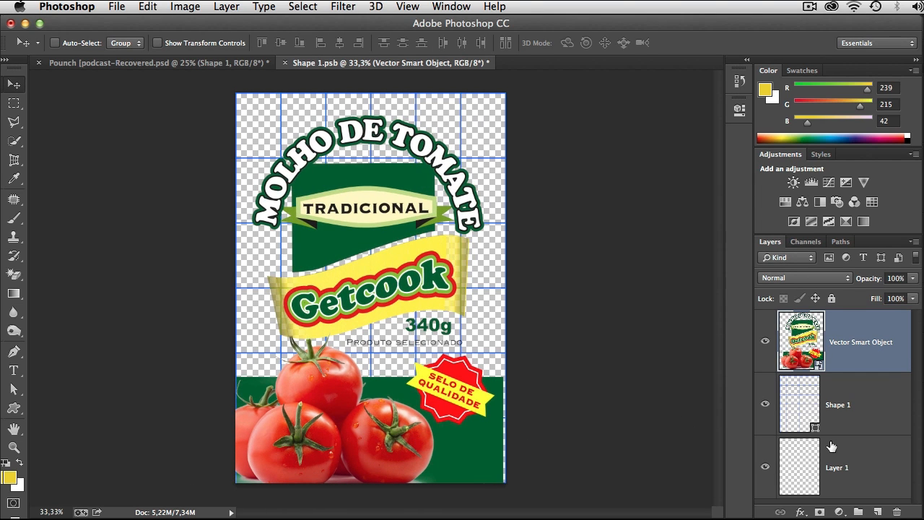
Hide the Shape 1 grid layer, then close the smart object document and save its changes.
left_click(765, 406)
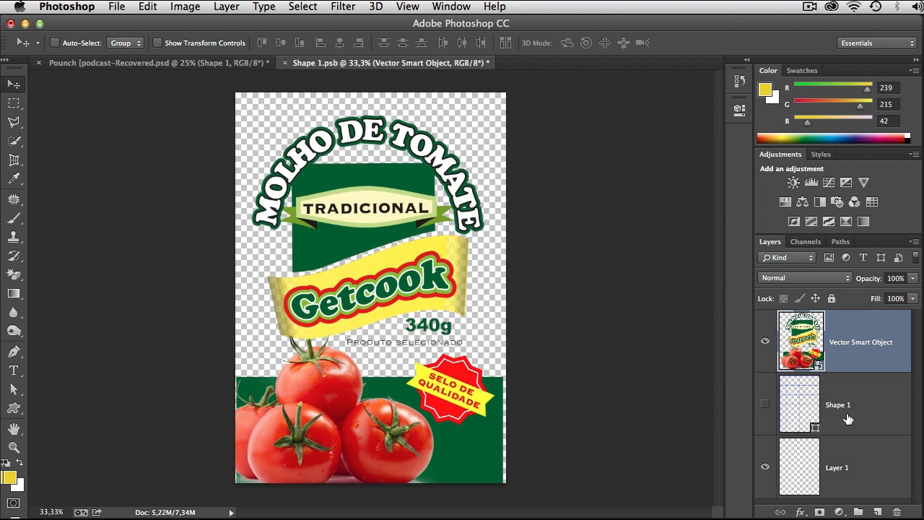
left_click(284, 63)
left_click(720, 281)
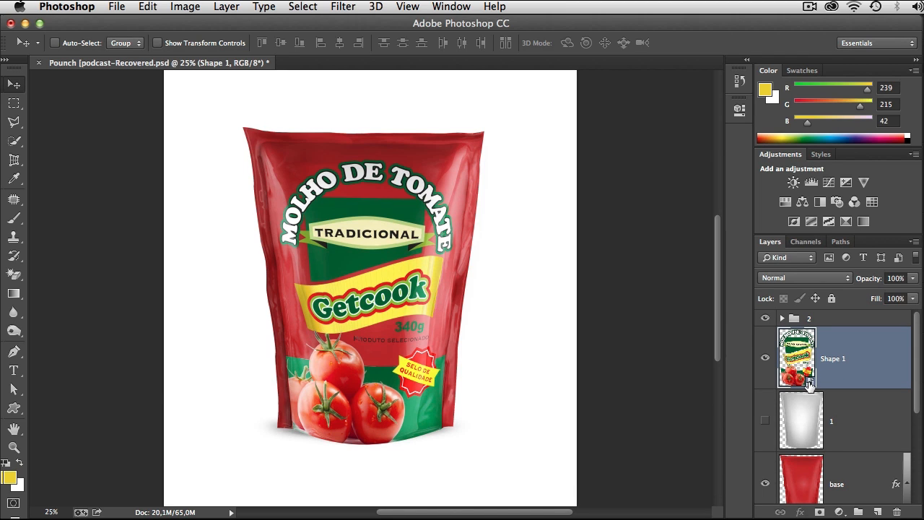
Reopen the contents of the Shape 1 smart object for editing.
double_click(809, 385)
left_click(692, 364)
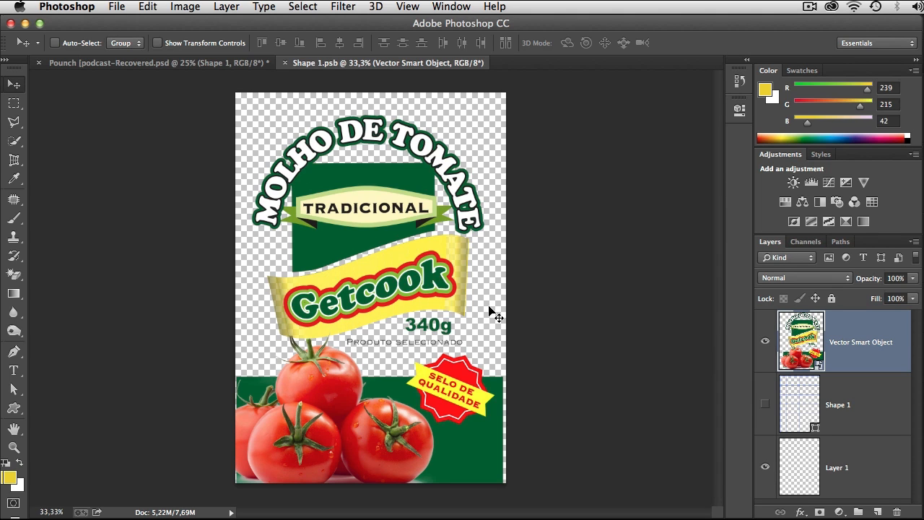
Switch to Illustrator, show the mayonnaise label layer in place of the tomato one, and copy all its artwork.
key("super+Tab")
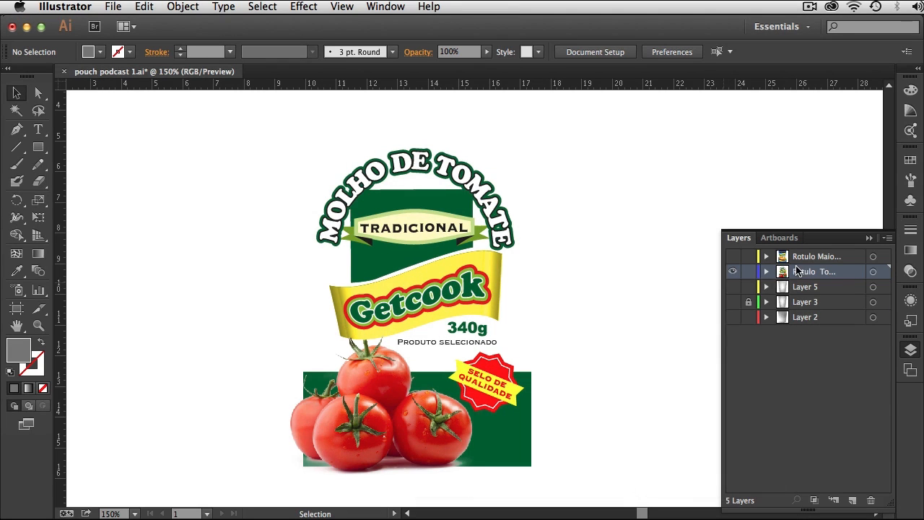
left_click(733, 271)
left_click(732, 256)
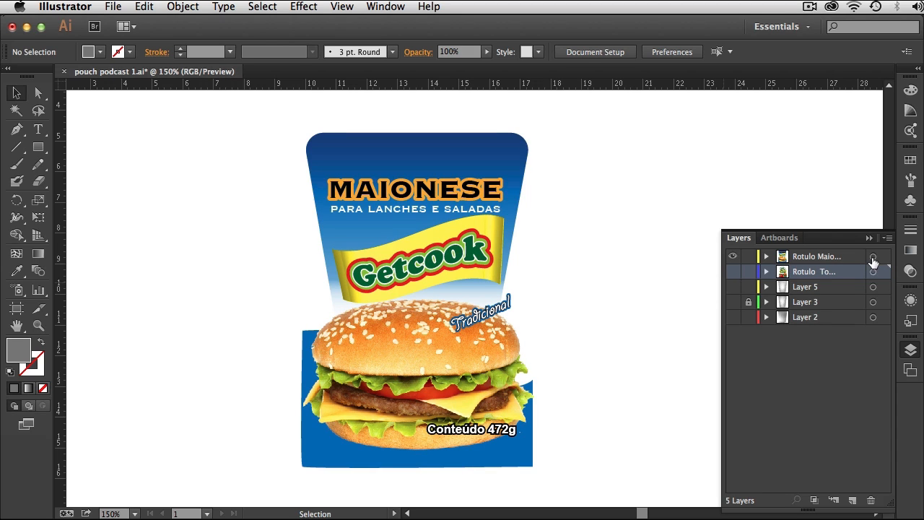
left_click(872, 258)
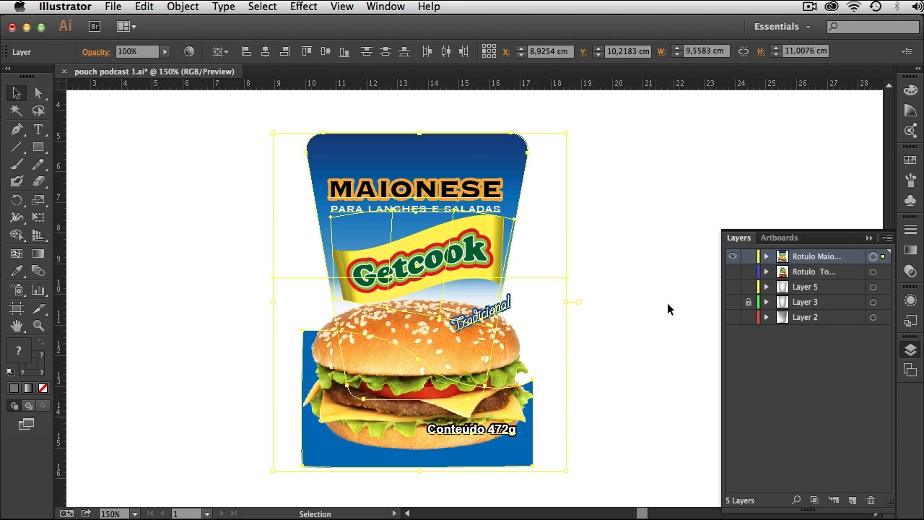
key("super+c")
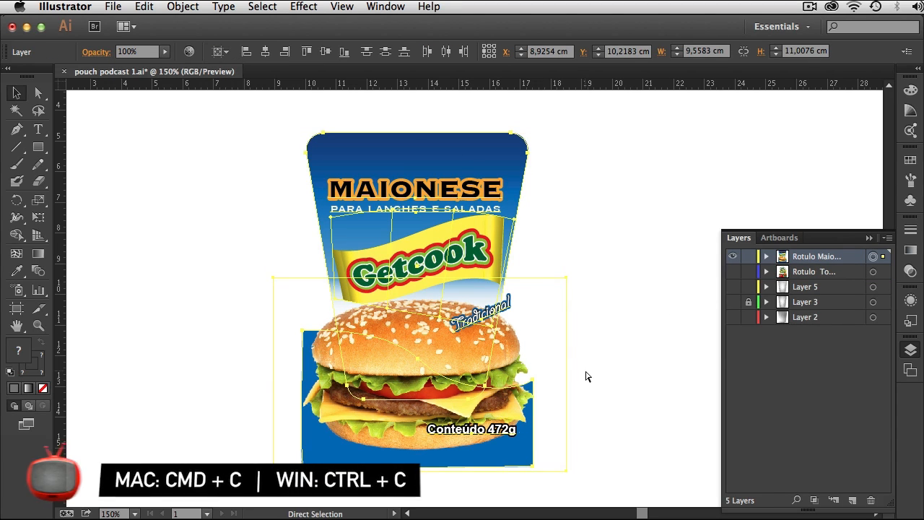
Switch to Photoshop, paste the mayonnaise label as a Smart Object, and enlarge it to cover the canvas.
key("super+Tab")
key("super+v")
key("Return")
left_click_drag(504, 440, 541, 483)
left_click_drag(238, 134, 207, 98)
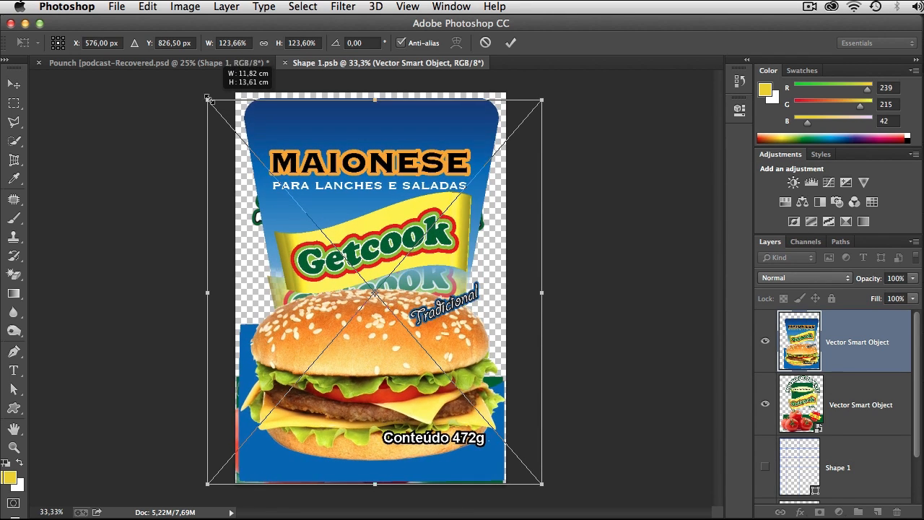
key("Return")
With the tomato label layer hidden, save the smart object document and close it.
key("super+s")
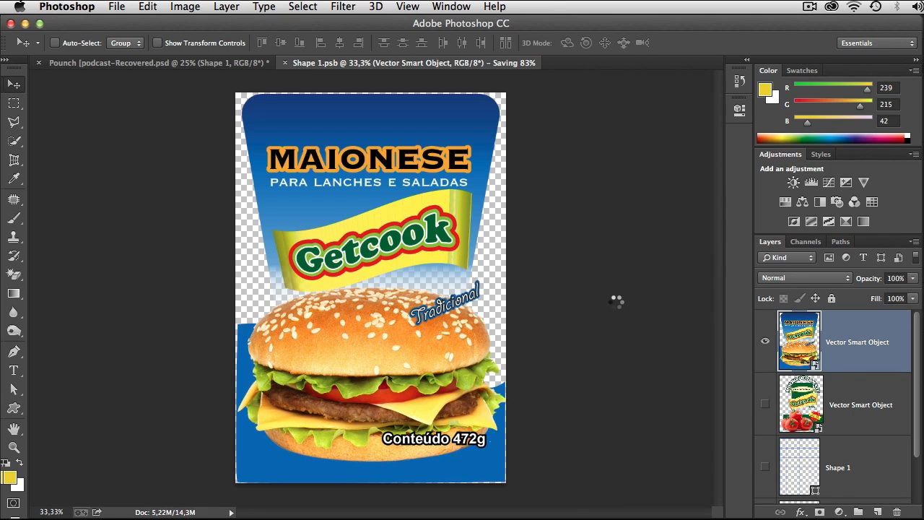
key("super+w")
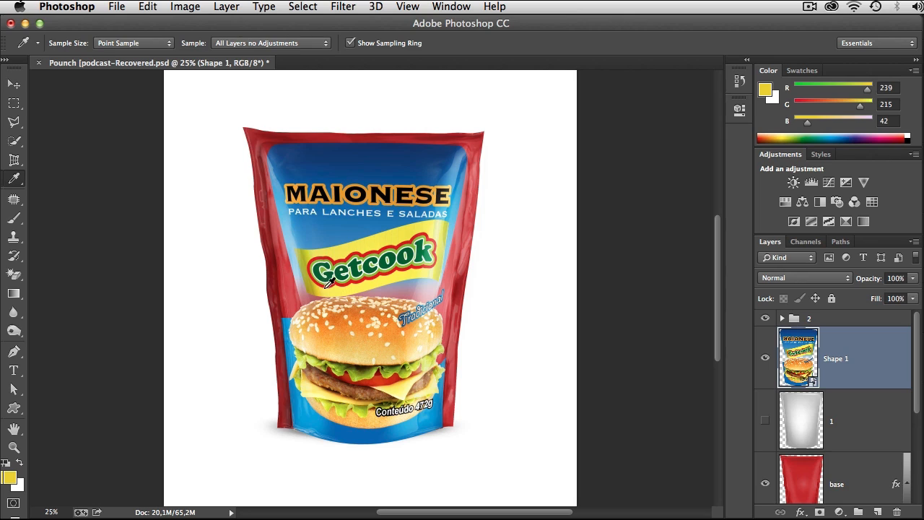
Sample the yellow of the label's banner and open Hue/Saturation on the base layer with Colorize enabled.
left_click(319, 289)
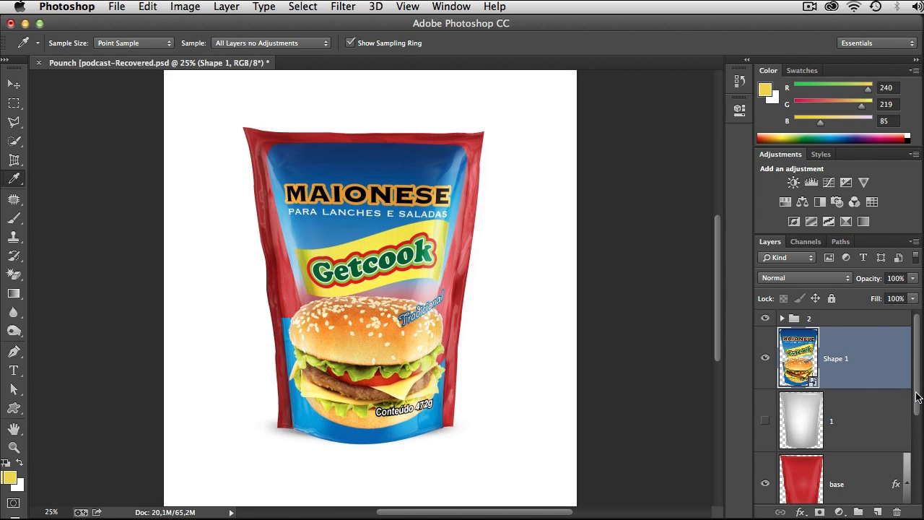
scroll(916, 396, "down", 3)
left_click(865, 438)
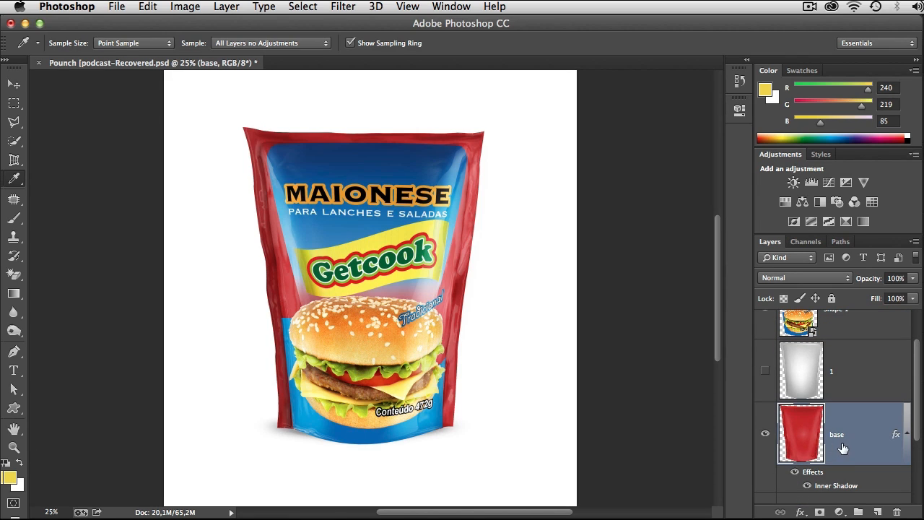
left_click(182, 7)
mouse_move(194, 49)
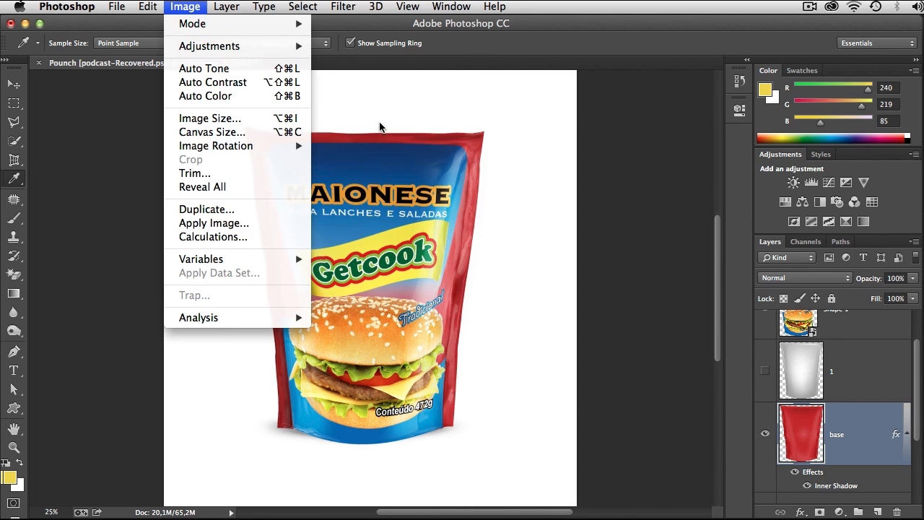
mouse_move(284, 48)
left_click(368, 124)
left_click(766, 319)
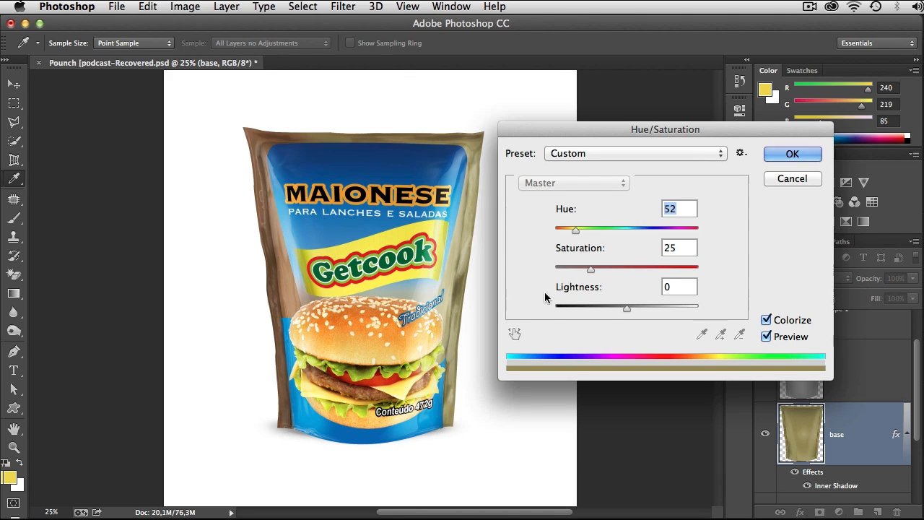
Recolor the base pouch yellow with Hue 56, Saturation 91 and Lightness about +11, and apply the adjustment.
left_click_drag(591, 268, 685, 268)
left_click_drag(576, 232, 578, 231)
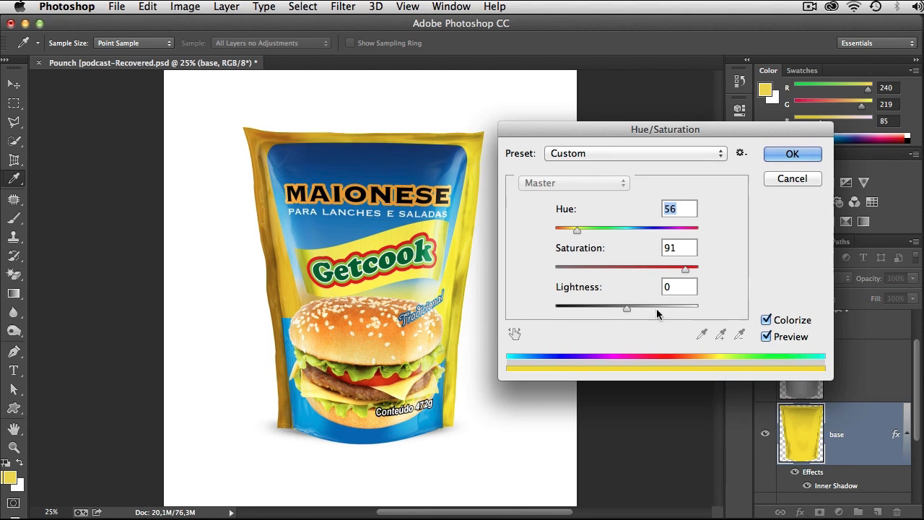
left_click_drag(628, 307, 630, 307)
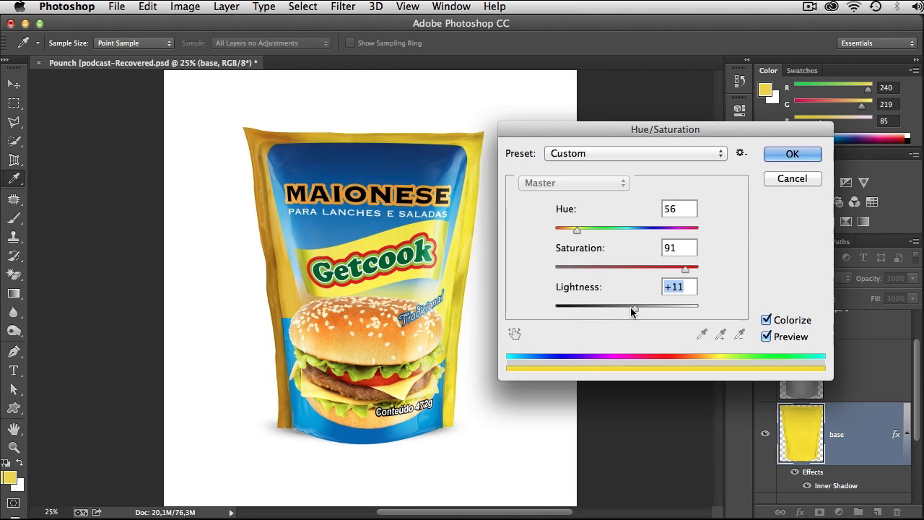
left_click(778, 154)
key("super+equal")
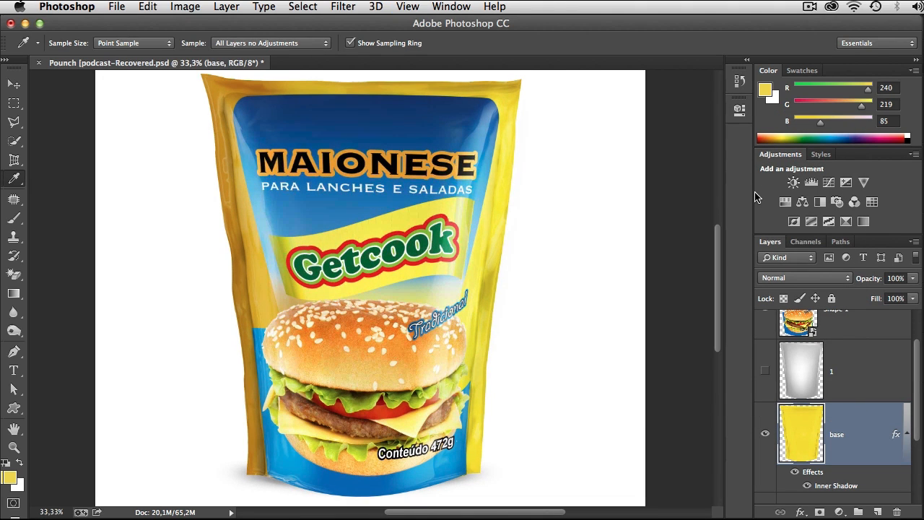